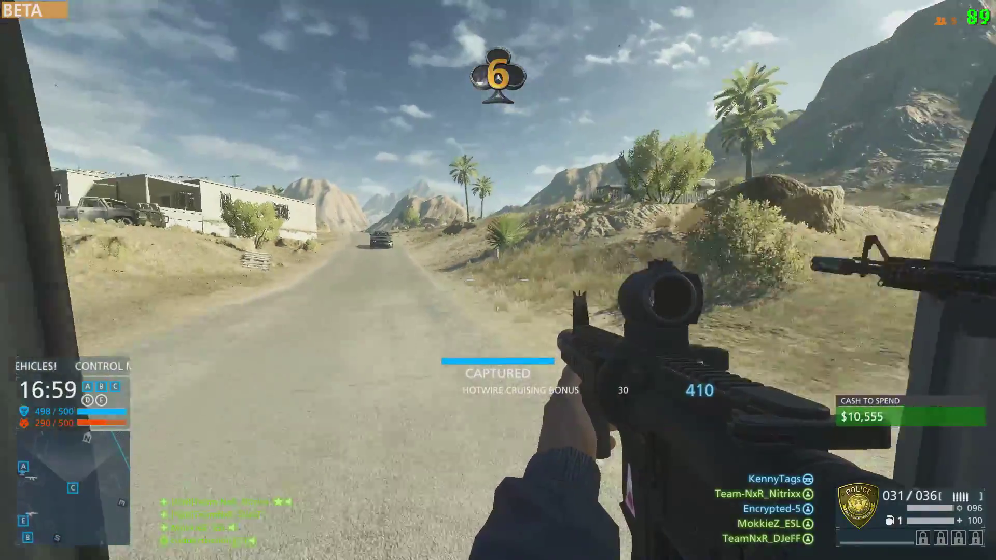
# Aim down sights and empty the magazine at the approaching car.
pyautogui.rightClick(499, 280)
pyautogui.click(498, 280)
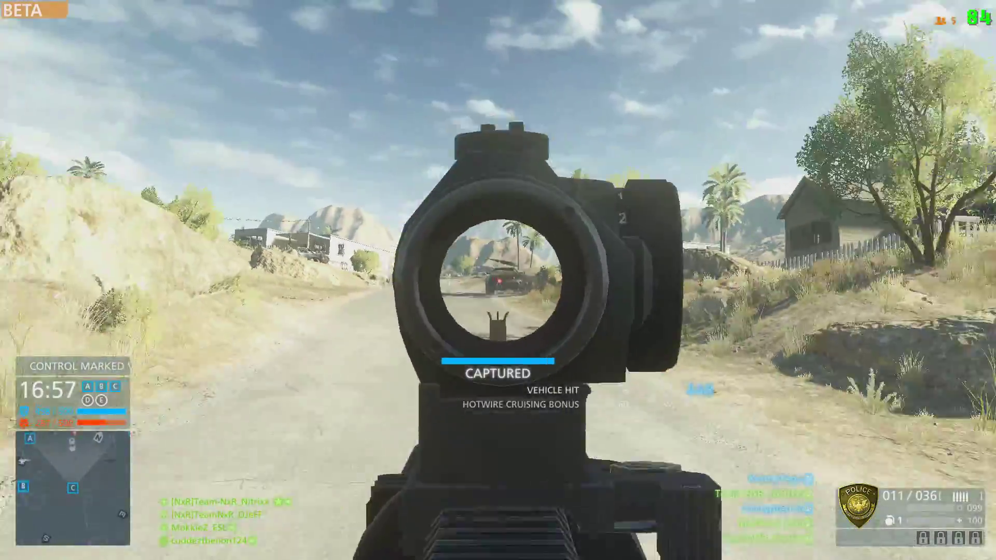
pyautogui.click(498, 280)
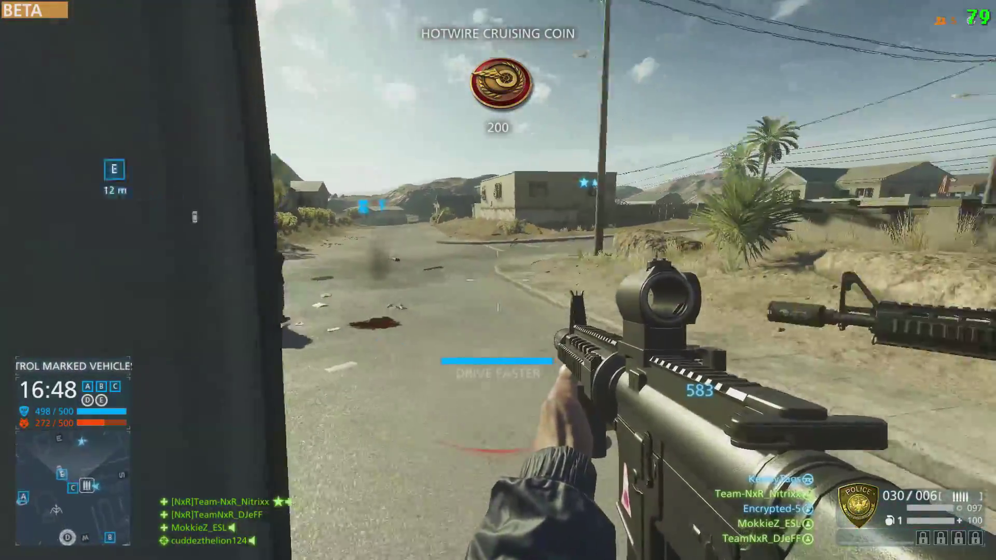
# Fire on enemies from the moving car for a kill assist, then bring up the desktop context menu.
pyautogui.click(498, 280)
pyautogui.rightClick(498, 281)
pyautogui.click(498, 281)
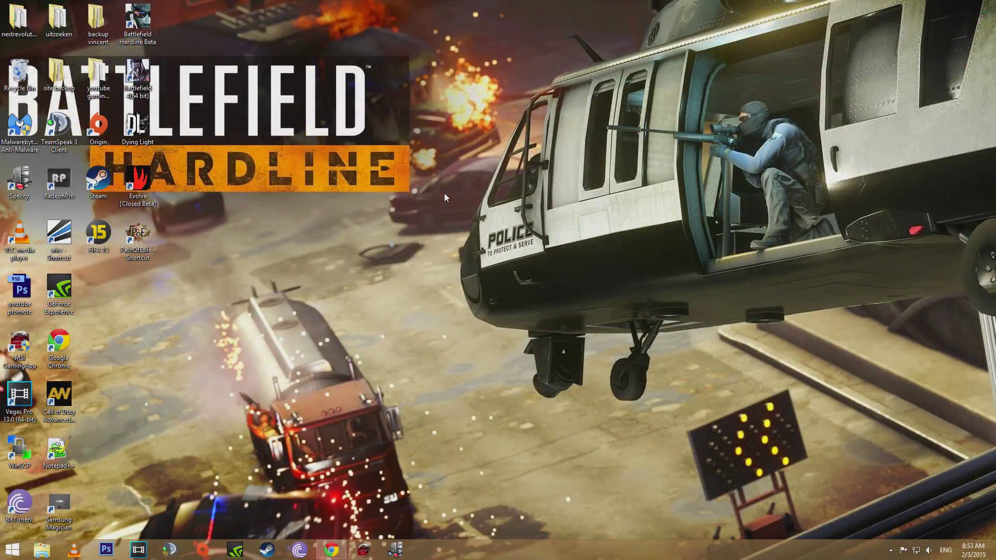
pyautogui.rightClick(445, 197)
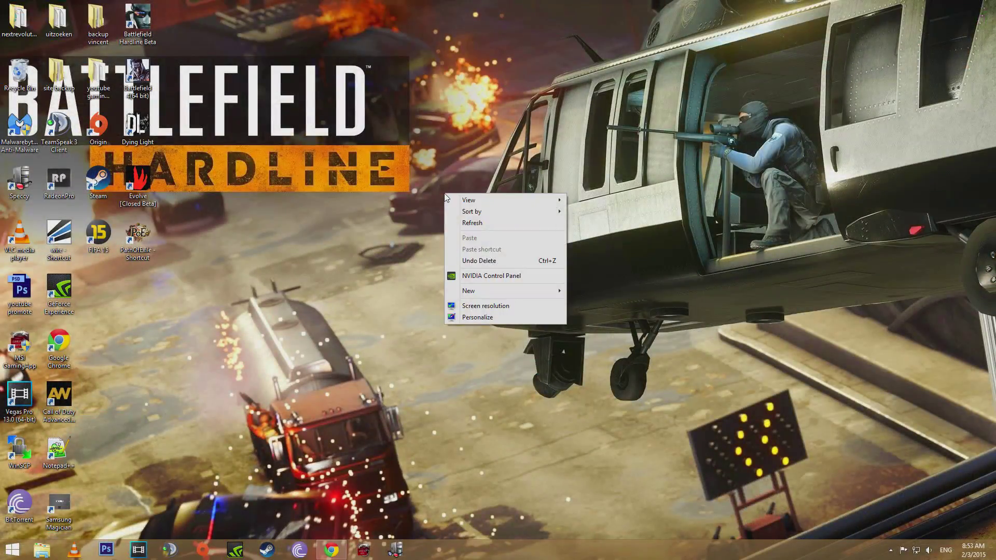
# Add bfh.exe from the BFH Beta 2 folder as a program profile in Manage 3D Settings.
pyautogui.click(474, 277)
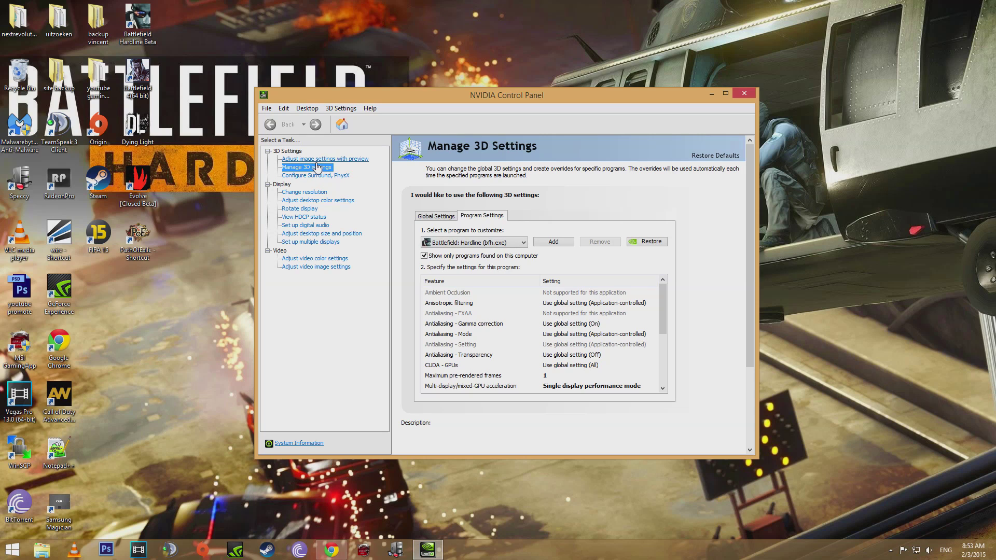
pyautogui.click(553, 242)
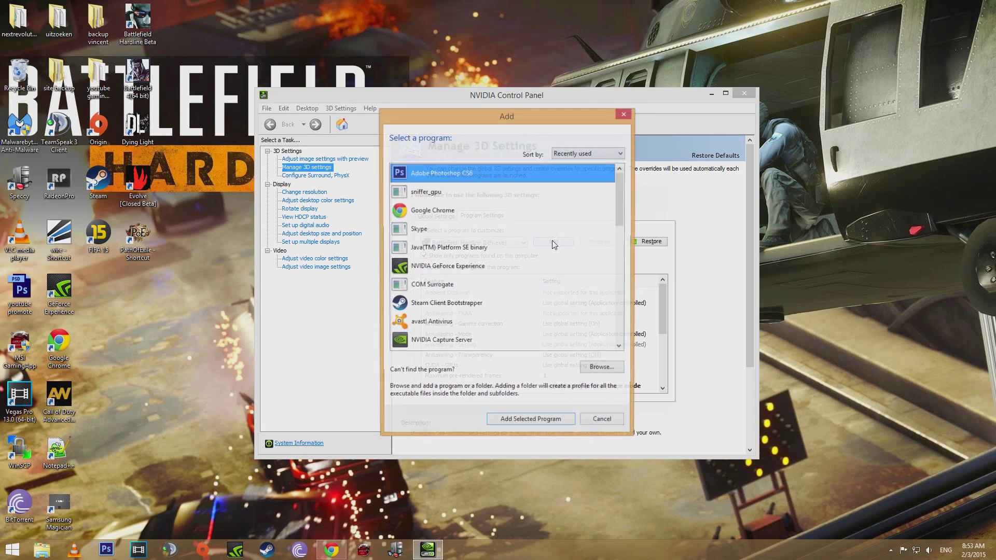
pyautogui.click(603, 369)
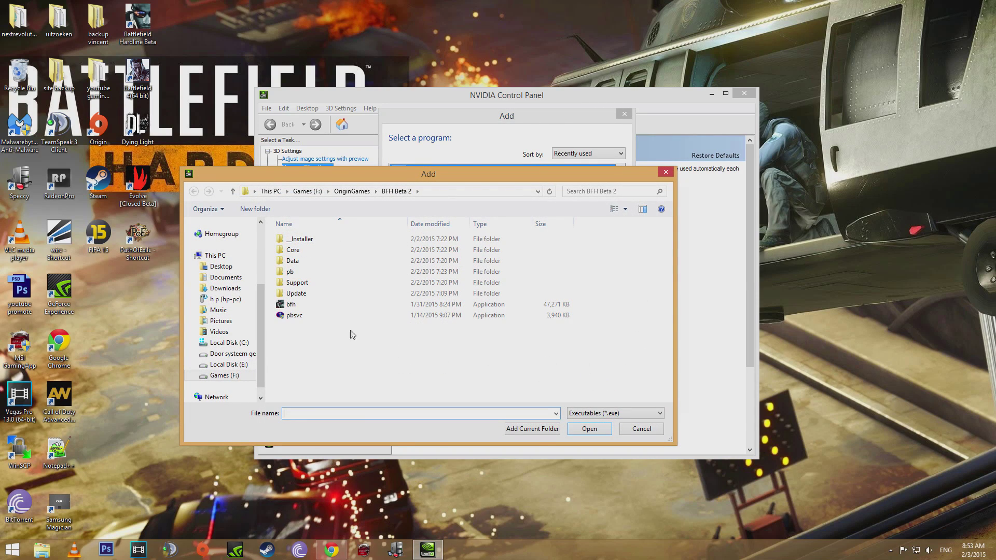
pyautogui.click(292, 306)
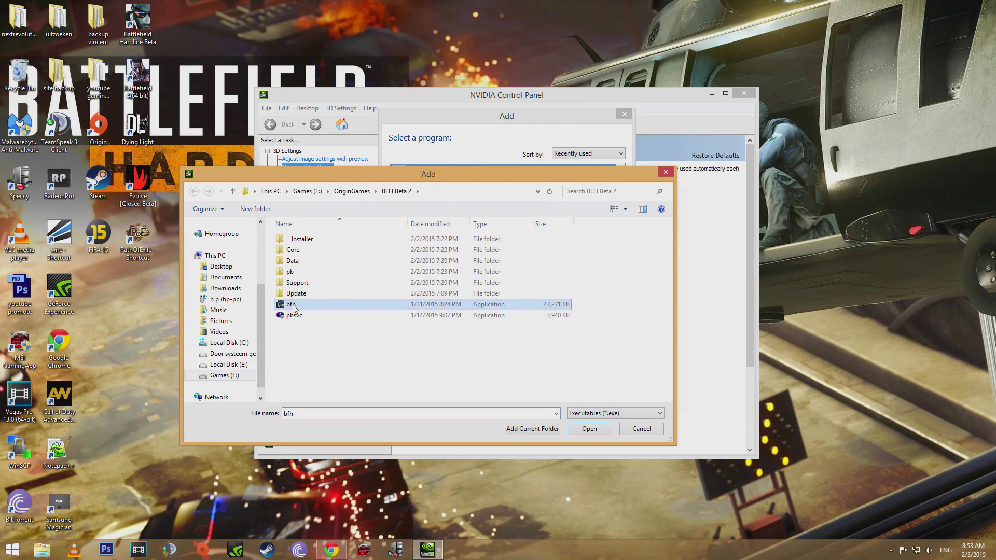
pyautogui.click(588, 429)
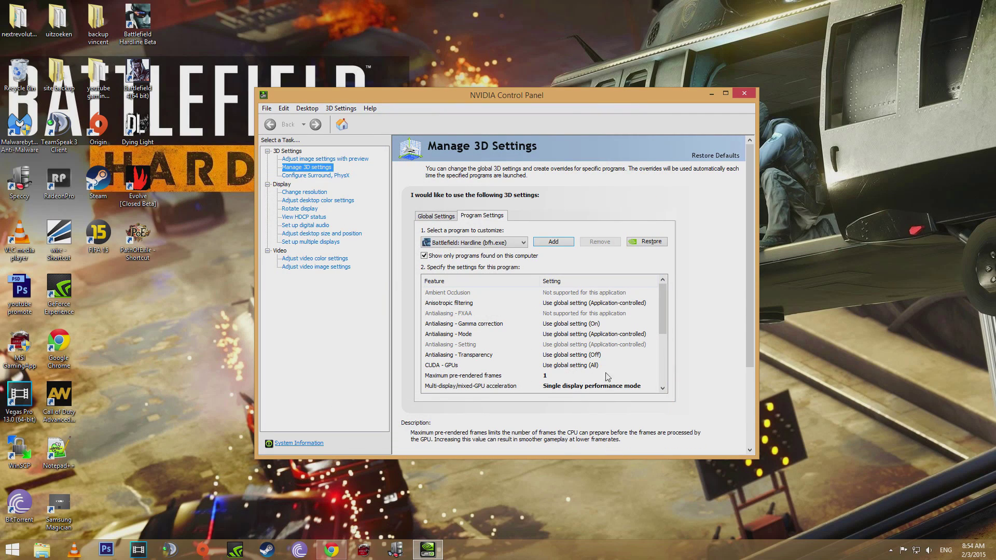
# Set Maximum pre-rendered frames to 1 and keep single display performance mode.
pyautogui.click(663, 389)
pyautogui.click(663, 389)
pyautogui.click(663, 389)
pyautogui.click(663, 389)
pyautogui.click(663, 389)
pyautogui.click(664, 389)
pyautogui.click(663, 389)
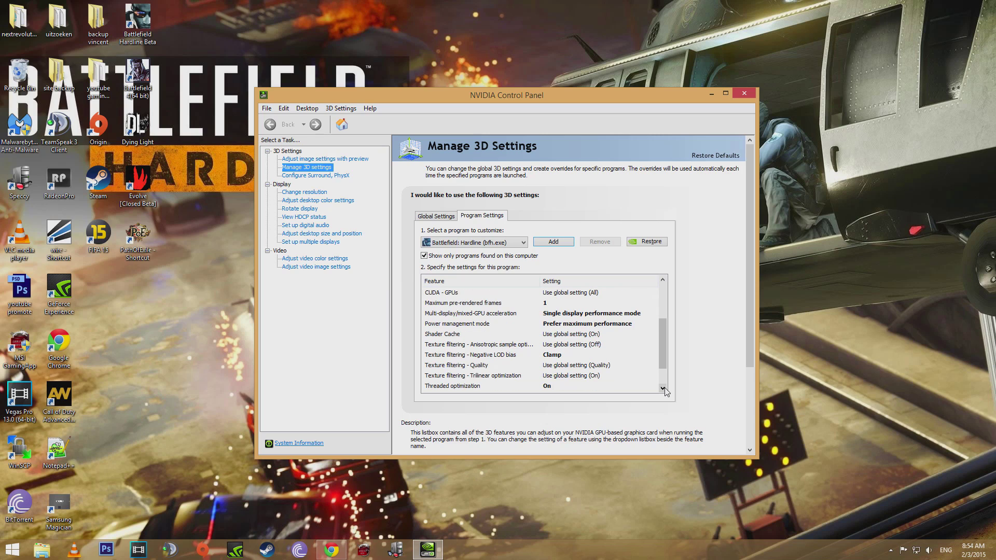
pyautogui.click(544, 305)
pyautogui.click(550, 304)
pyautogui.click(561, 306)
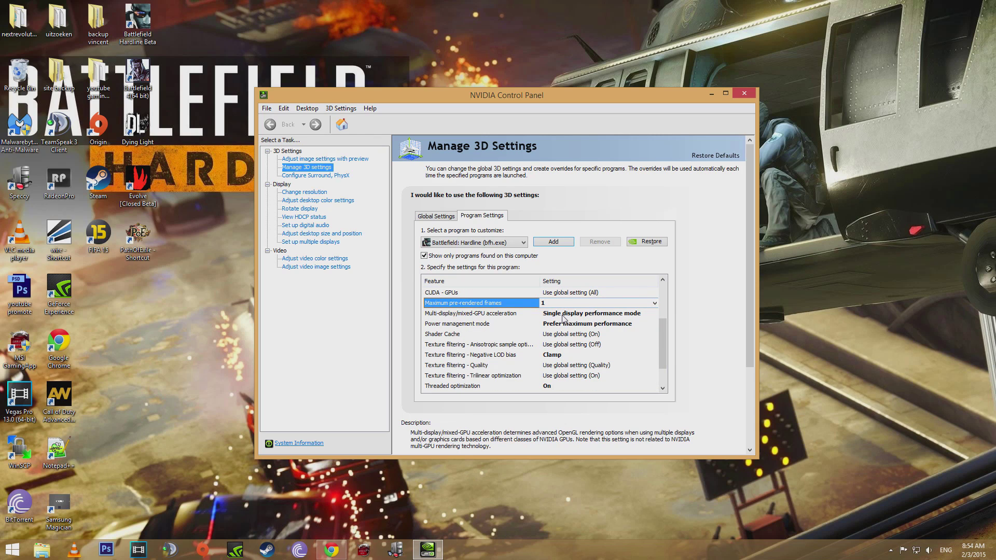
pyautogui.click(570, 314)
pyautogui.click(570, 314)
pyautogui.click(567, 326)
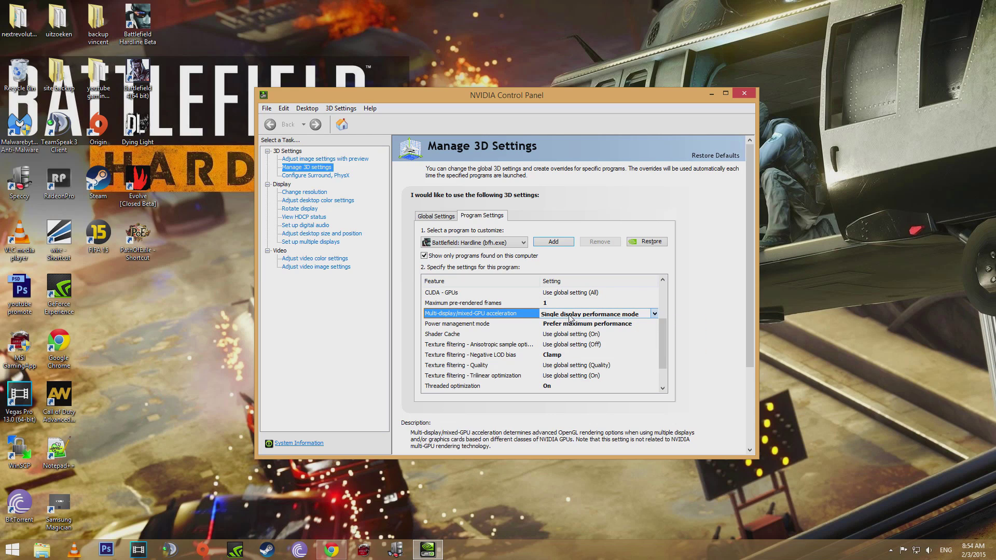
# Set Prefer maximum performance power mode, Negative LOD bias Clamp, Threaded optimization On, and Vertical sync Off.
pyautogui.click(567, 325)
pyautogui.click(567, 324)
pyautogui.click(567, 332)
pyautogui.scroll(-1, 658, 391)
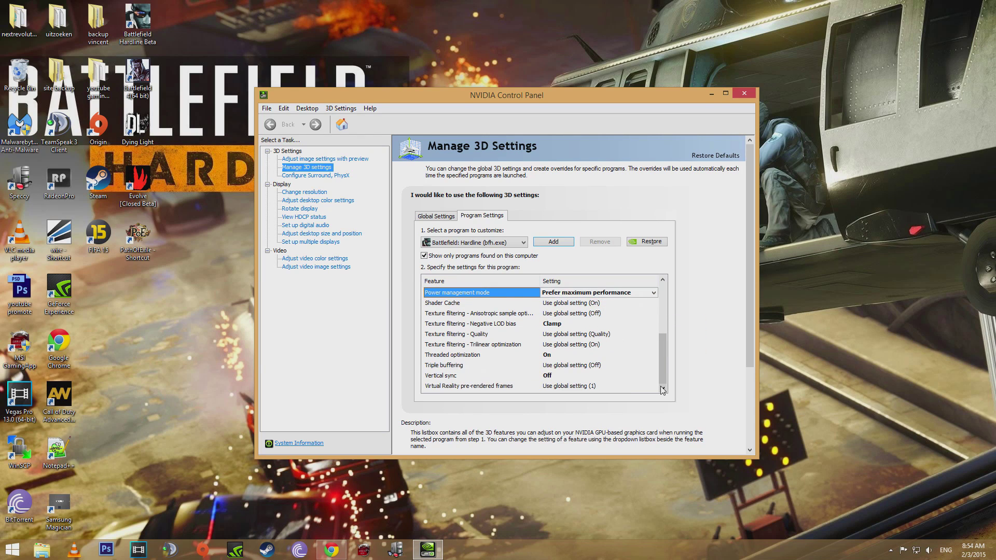
pyautogui.click(554, 326)
pyautogui.click(554, 326)
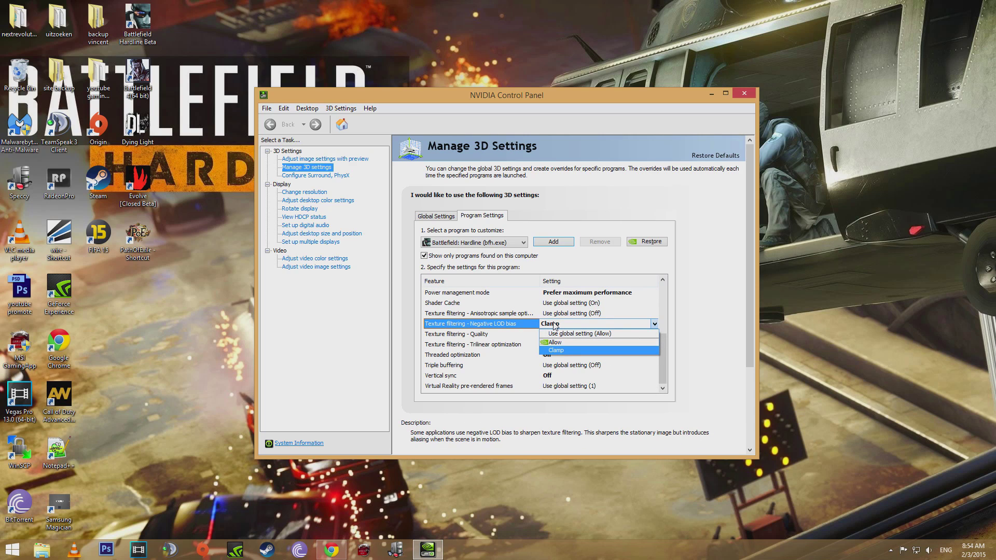
pyautogui.click(554, 326)
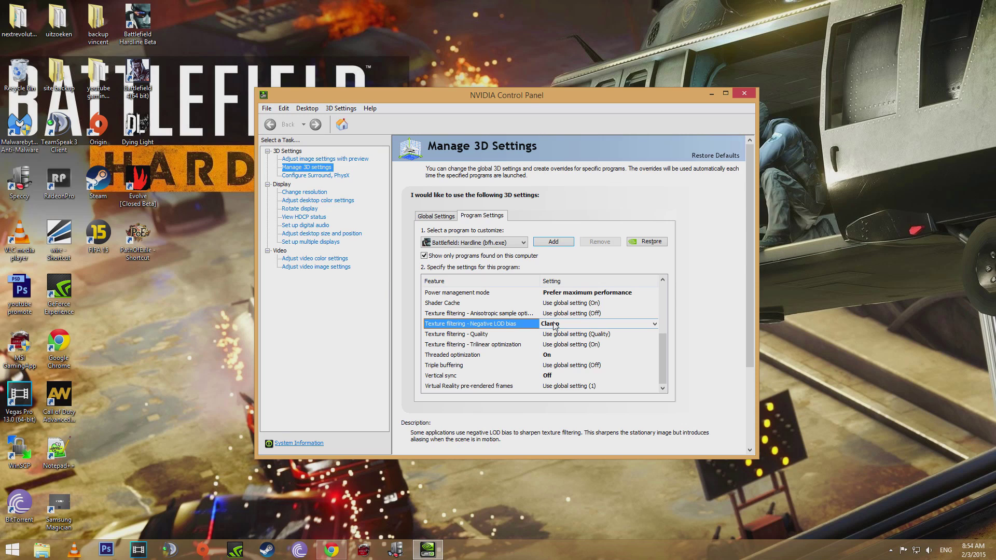
pyautogui.click(555, 356)
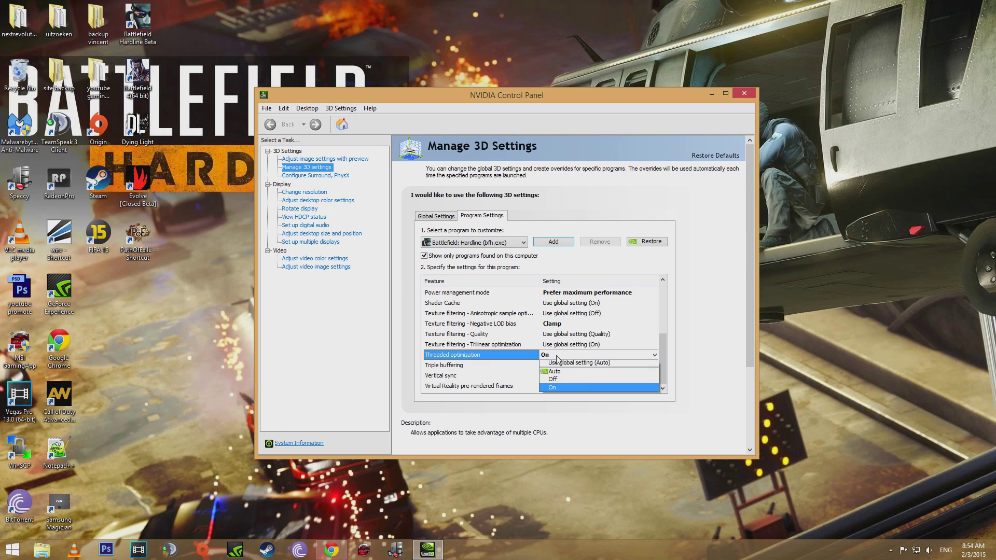
pyautogui.click(558, 357)
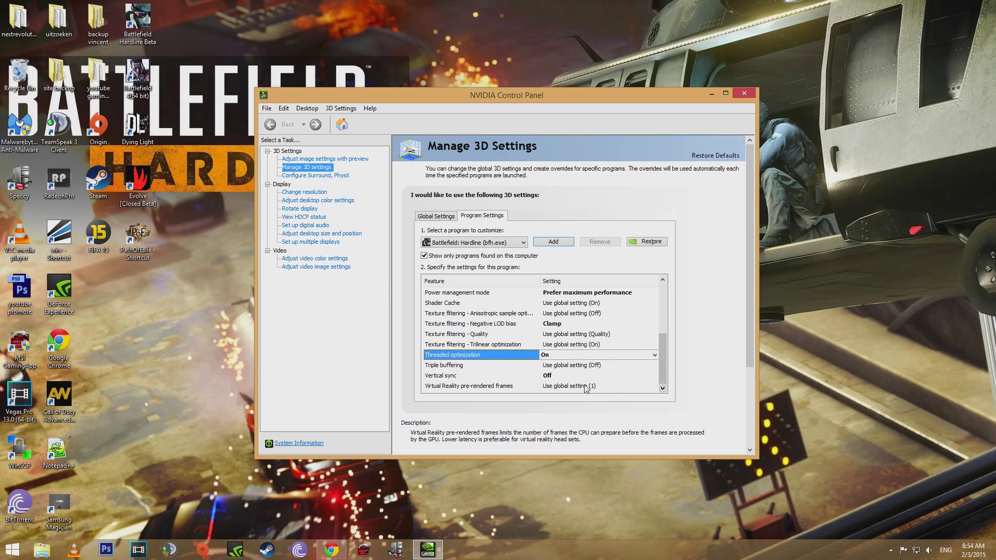
pyautogui.click(553, 377)
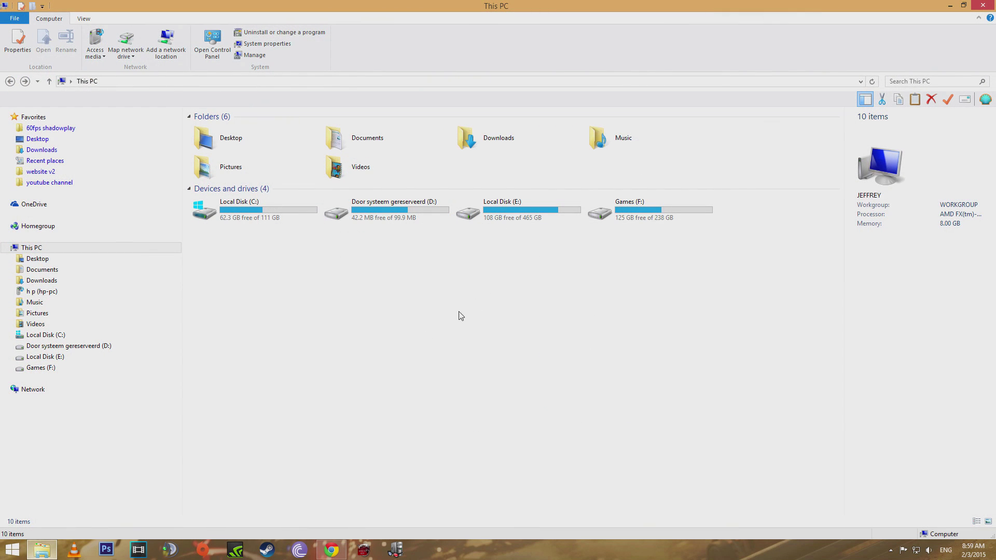
# Open F:\OriginGames\BFH Beta 2 in File Explorer and launch a blank Notepad document.
pyautogui.doubleClick(615, 216)
pyautogui.click(251, 141)
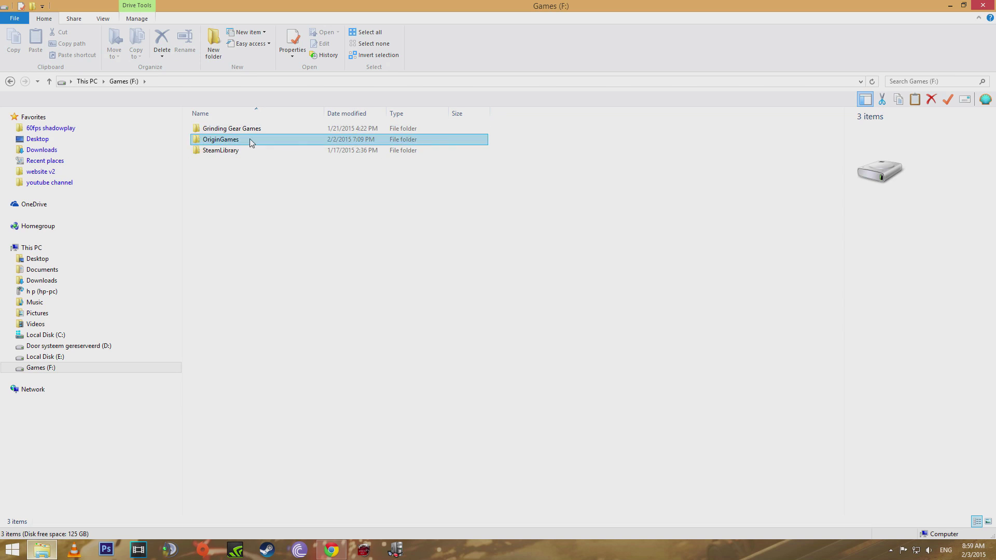
pyautogui.doubleClick(250, 141)
pyautogui.doubleClick(234, 139)
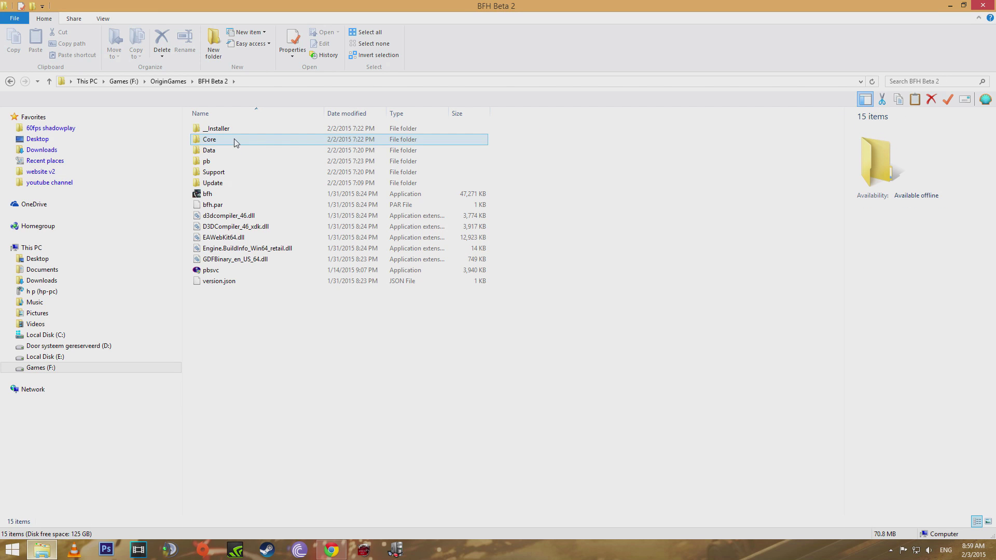
pyautogui.press('super')
pyautogui.click(60, 326)
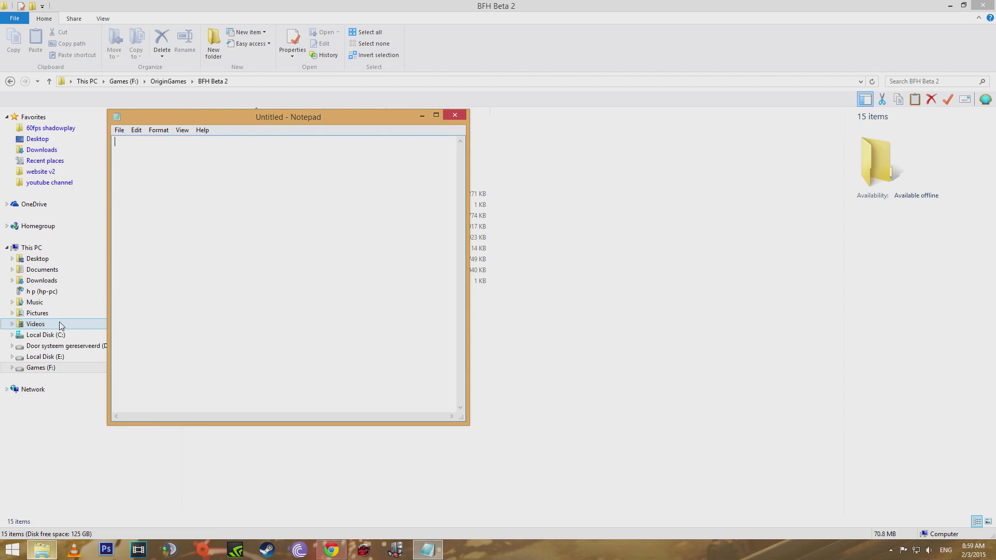
# Paste the config tweaks and highlight the MaxVariableFps 120, DrawFps 1 and motion blur lines.
pyautogui.write('GameTime.MaxVariableFps 120 PerfOverlay.DrawFps 1 RenderDevice.RenderAheadLimit 0 RenderDevice.TripleBufferingEnable 0 RenderDevice.VsyncEnable 0 PostProcess.DynamicAOEnable 0 WorldRender.MotionBlurEnable 0 WorldRender.MotionBlurForceOn 0 WorldRender.MotionBlurFixedShutterTime 0 WorldRender.MotionBlurMax 0 WorldRender.MotionBlurQuality 0 WorldRender.MotionBlurMaxSampleCount 0 WorldRender.SpotLightShadowmapEnable 0 WorldRender.SpotLightShadowmapResolution 256 WorldRender.TransparencyShadowmapsEnable 0 WorldRender.LightTileCsPathEnable 0 WorldRender.PlanarReflectionEnable 0')
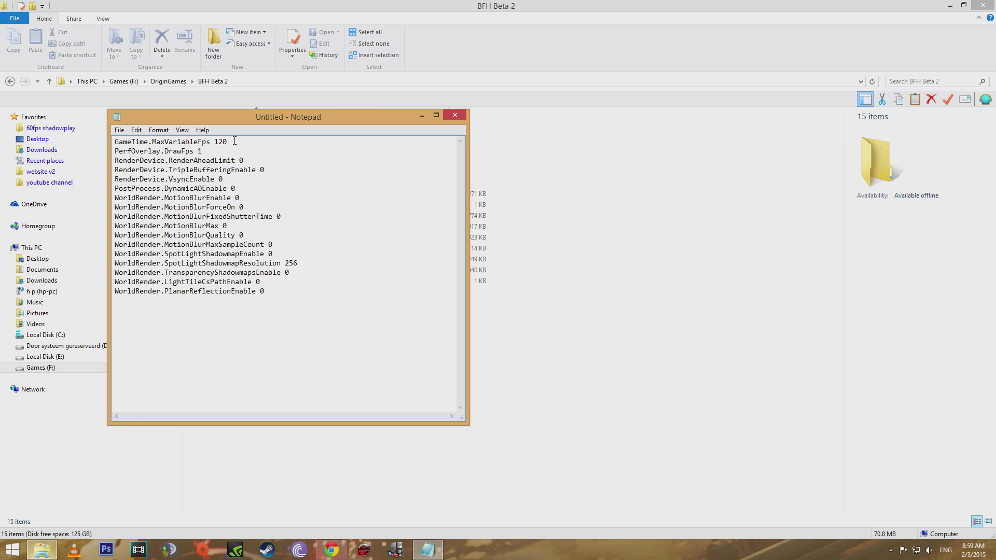
pyautogui.moveTo(235, 140); pyautogui.dragTo(133, 142)
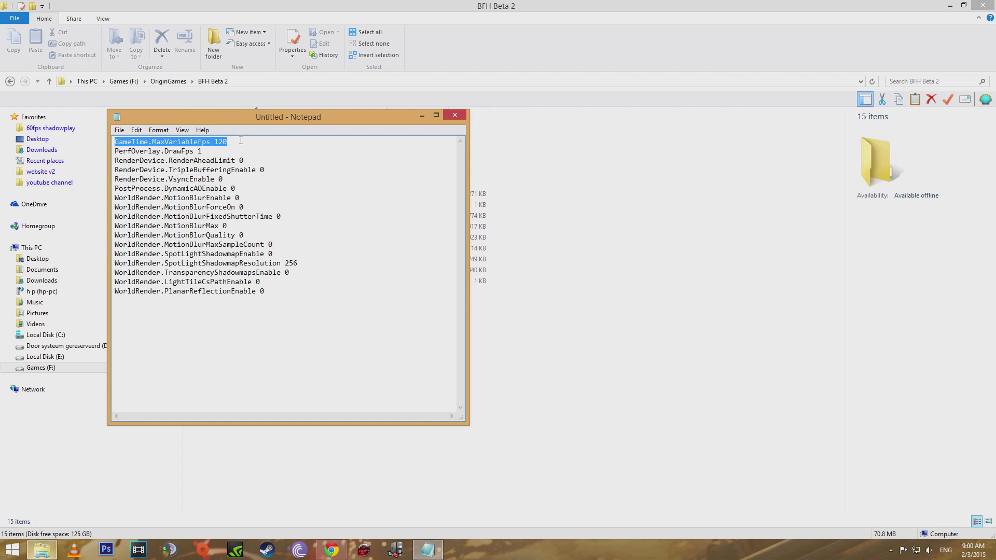
pyautogui.click(206, 152)
pyautogui.moveTo(118, 157); pyautogui.dragTo(120, 151)
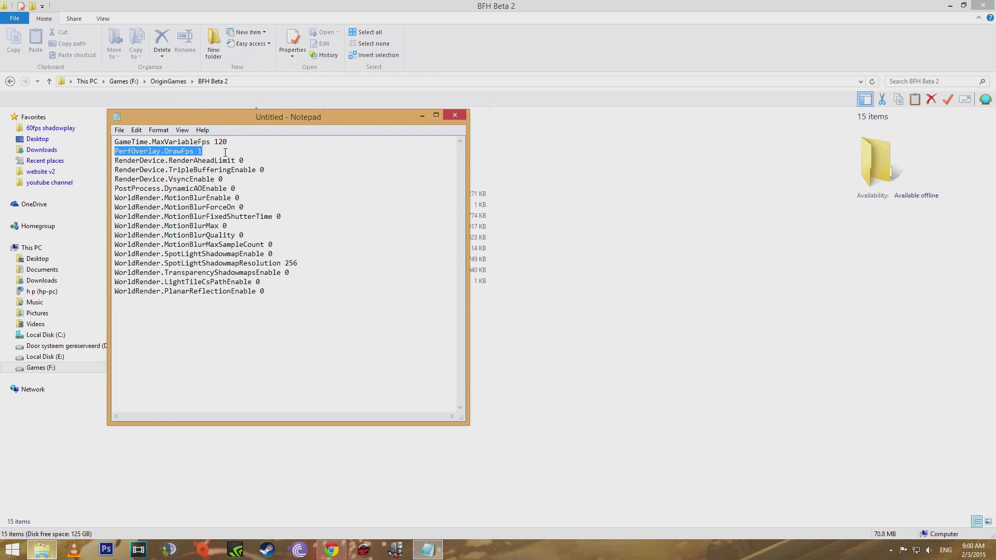
pyautogui.moveTo(114, 198); pyautogui.dragTo(300, 243)
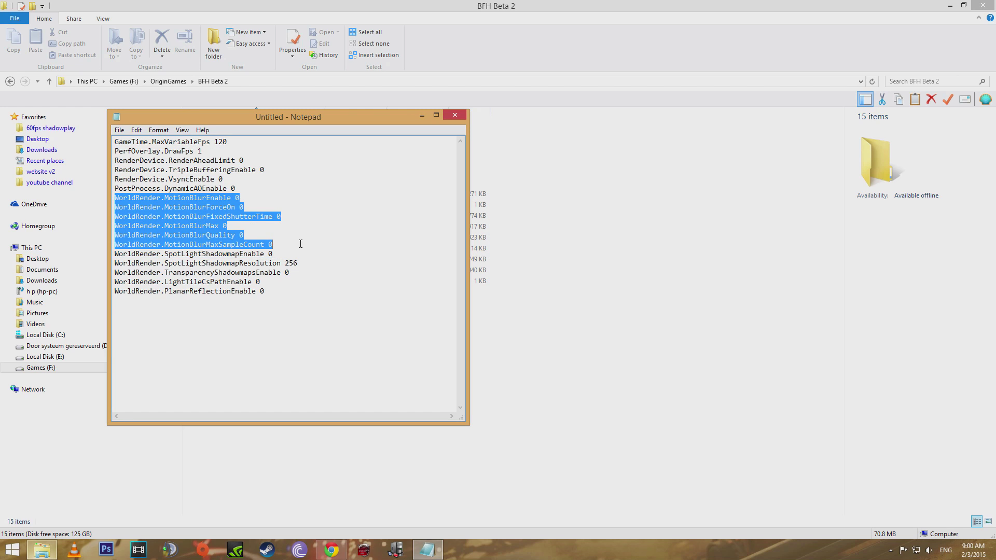
pyautogui.click(259, 190)
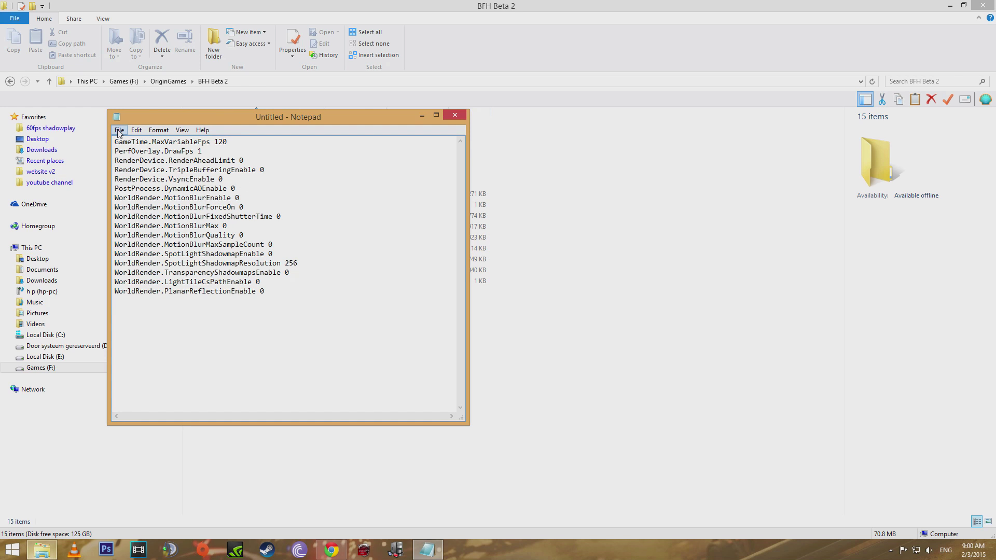
pyautogui.click(120, 131)
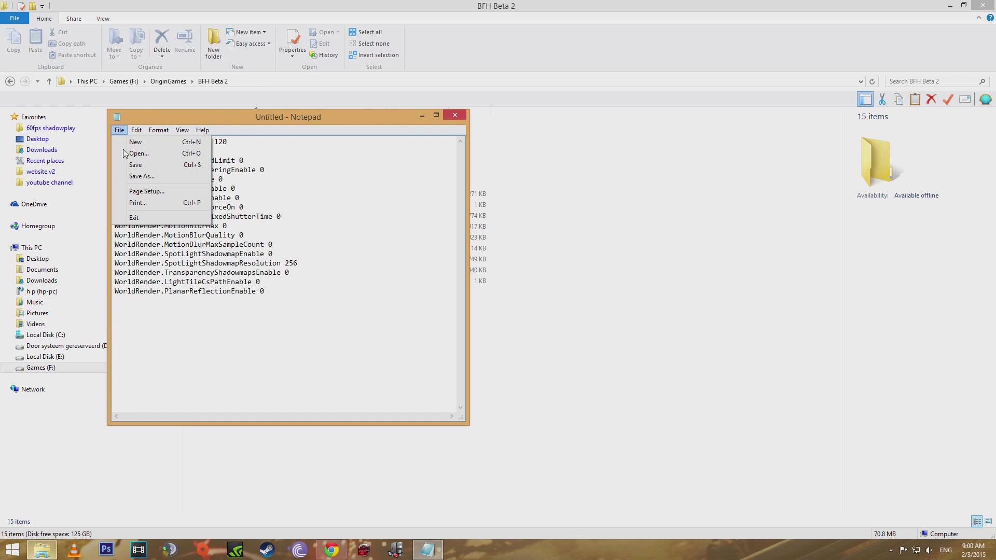
# Save the config as user.cfg, type All Files, in F:\OriginGames\BFH Beta 2.
pyautogui.click(141, 176)
pyautogui.click(241, 379)
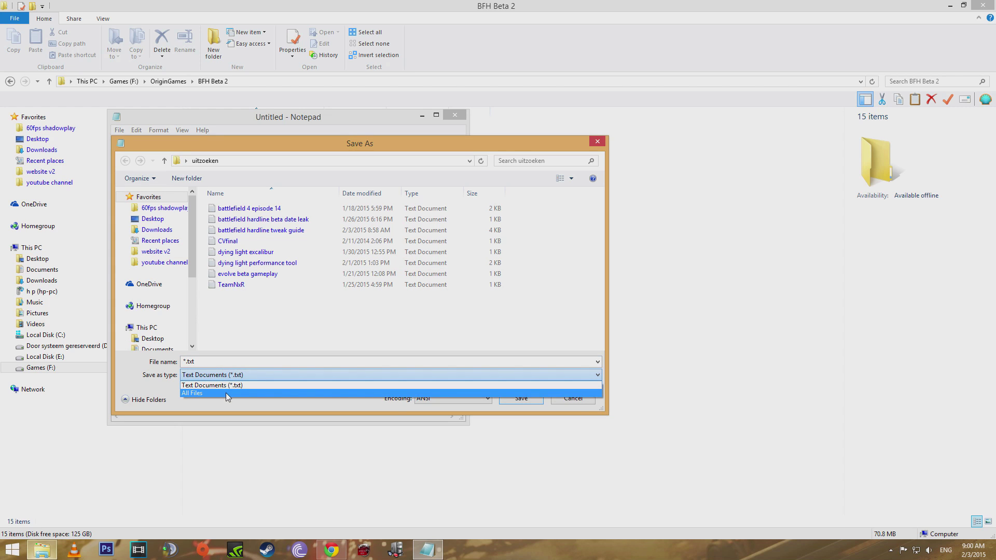
pyautogui.click(226, 393)
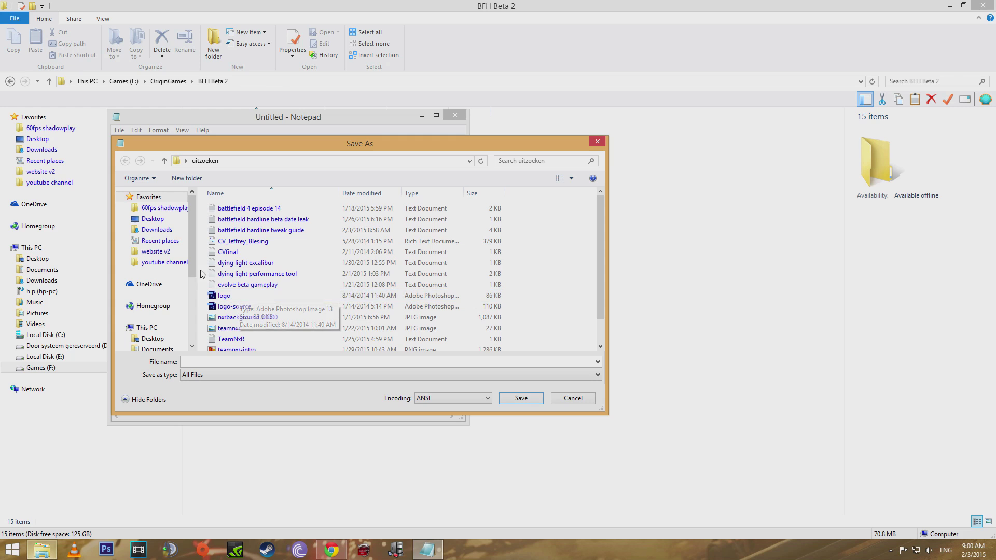
pyautogui.scroll(-4, 189, 300)
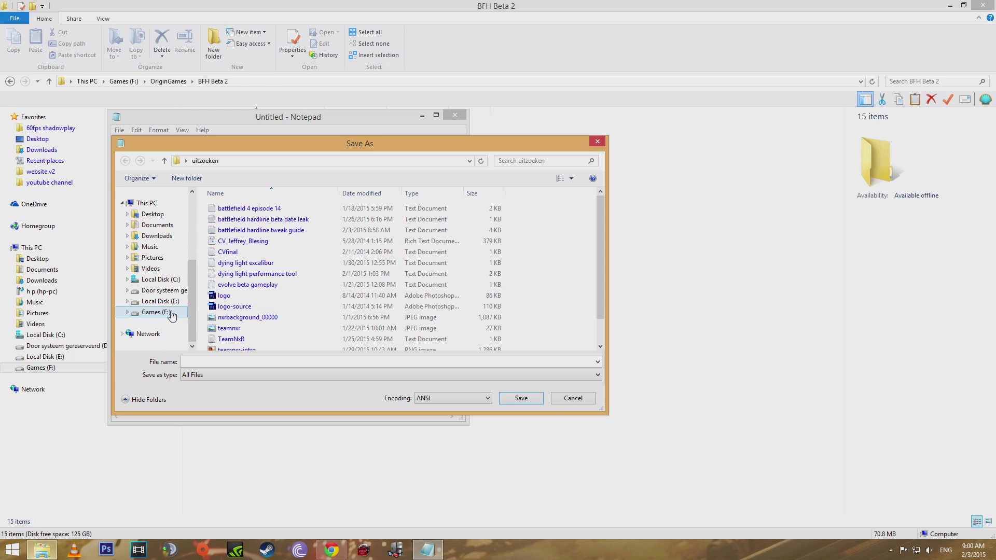
pyautogui.click(172, 313)
pyautogui.doubleClick(247, 219)
pyautogui.doubleClick(248, 220)
pyautogui.scroll(-1, 399, 313)
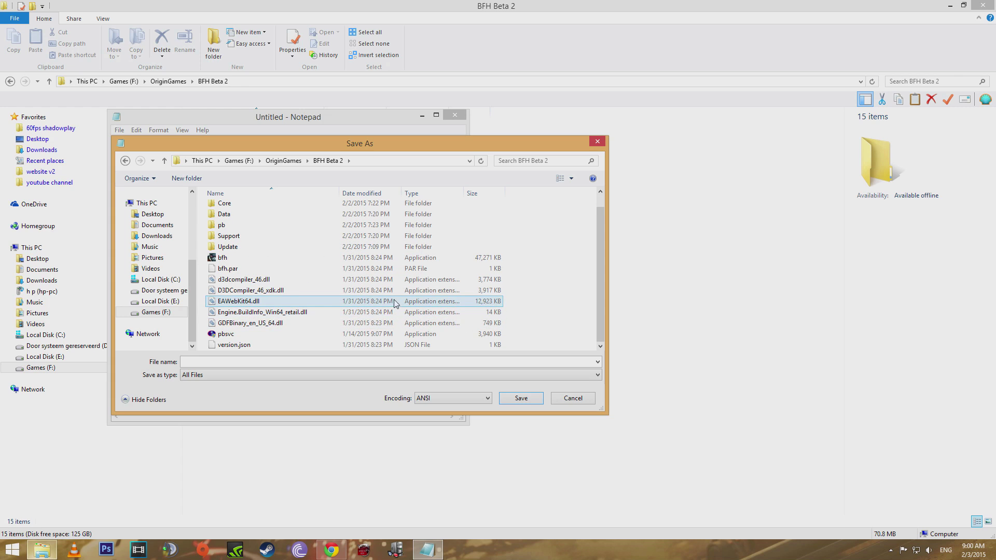
pyautogui.write('user')
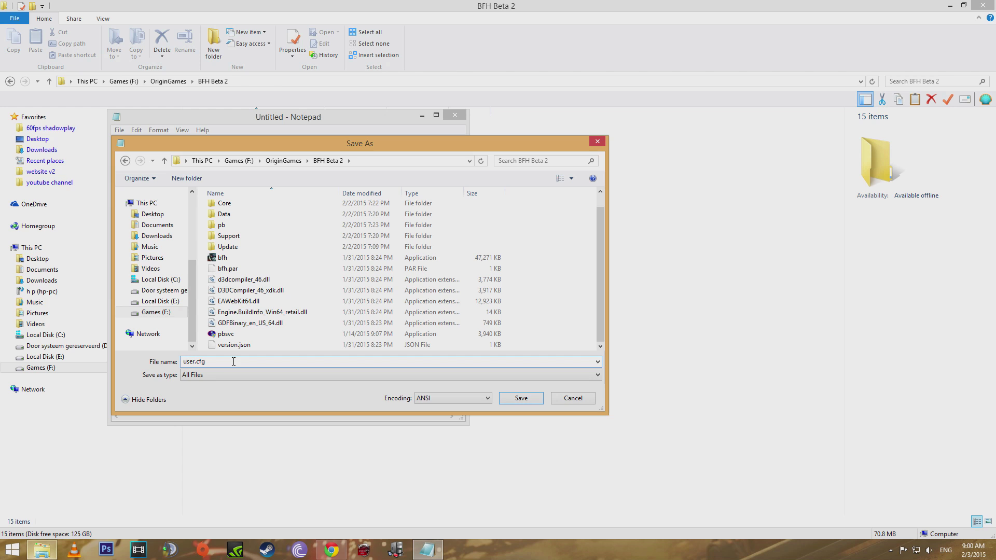
pyautogui.click(520, 399)
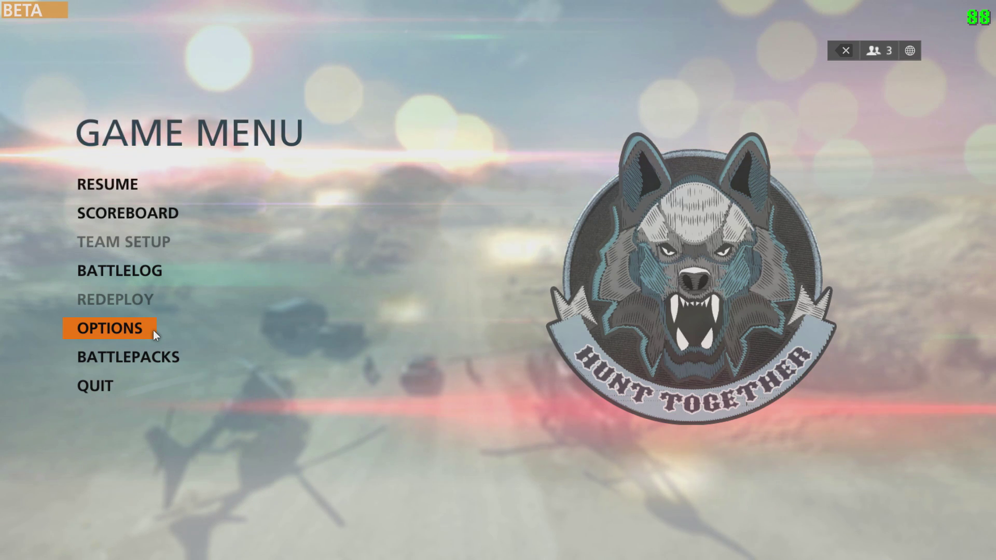
# Go through the game's Options and Gameplay tab, then move on to the Video settings.
pyautogui.click(153, 330)
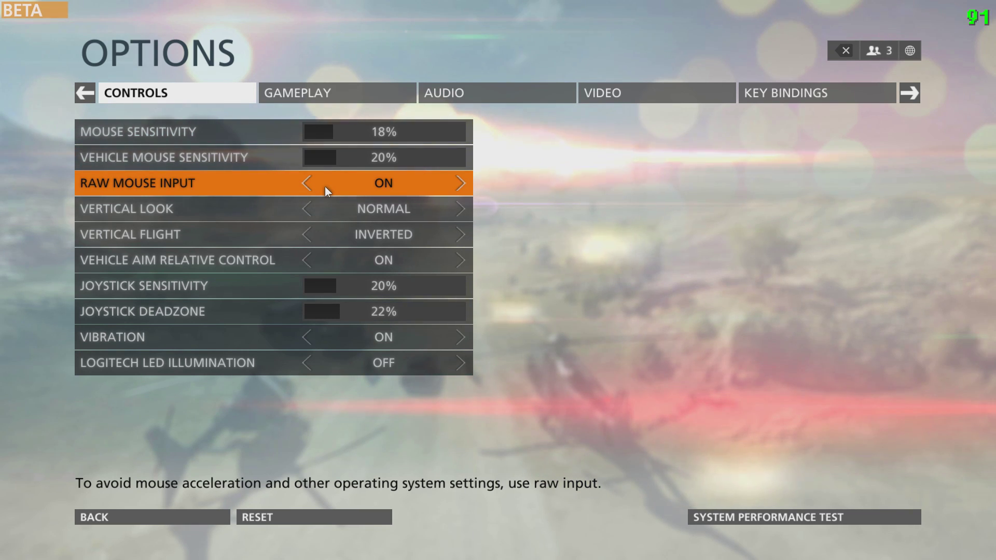
pyautogui.click(331, 87)
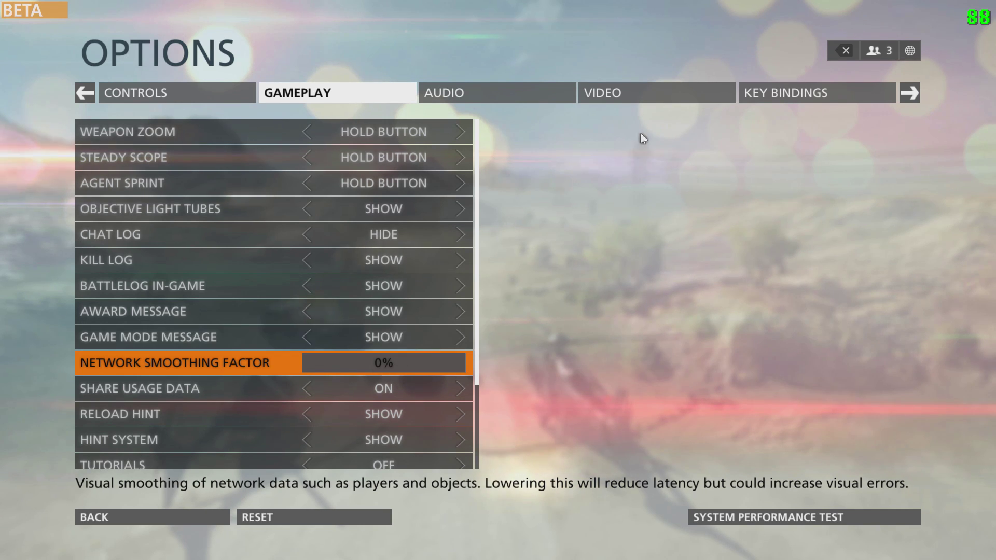
pyautogui.click(622, 93)
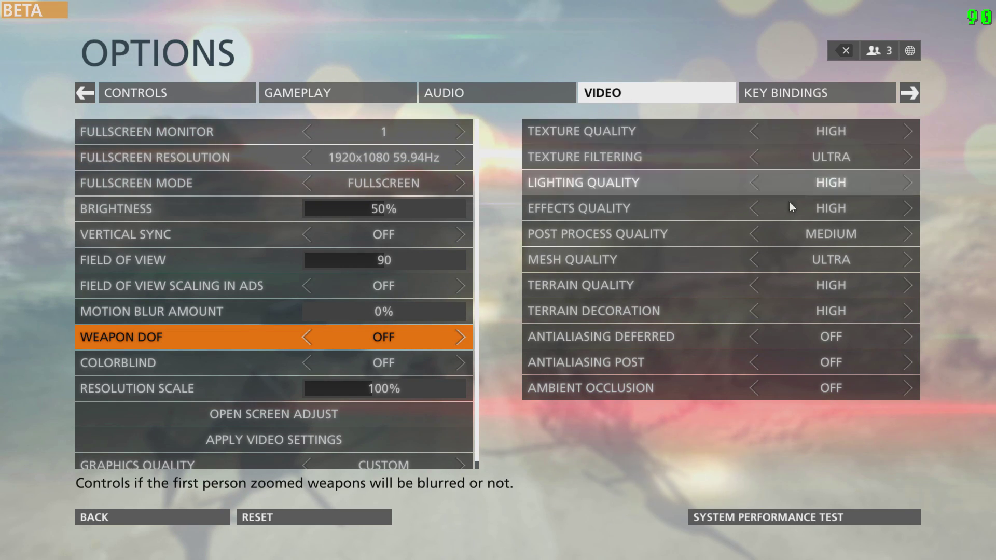
pyautogui.click(792, 265)
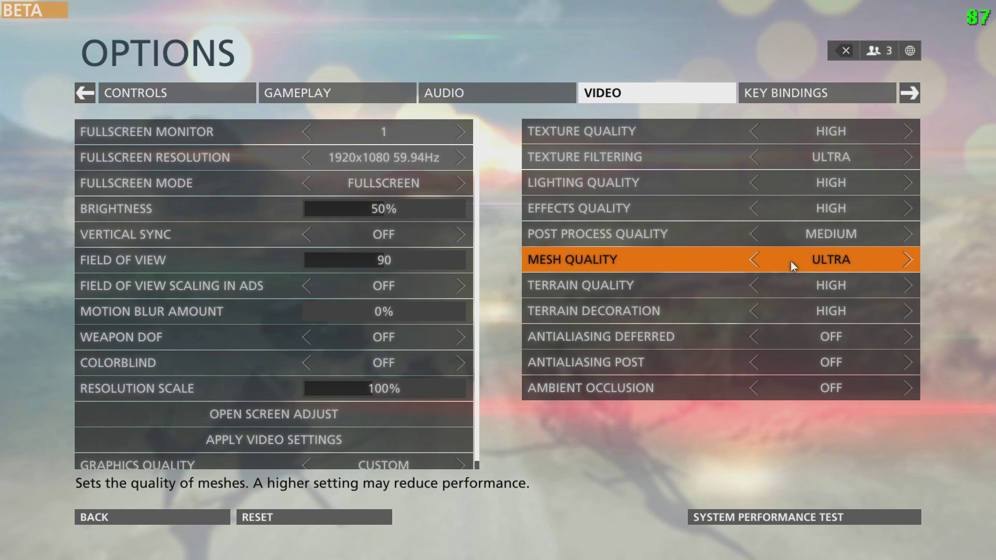
pyautogui.click(651, 339)
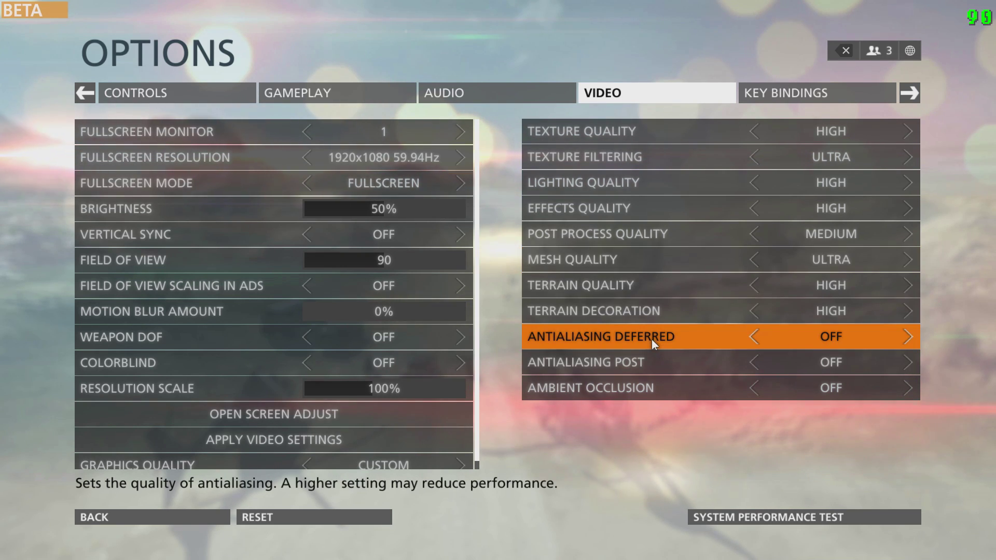
pyautogui.click(639, 365)
pyautogui.click(625, 392)
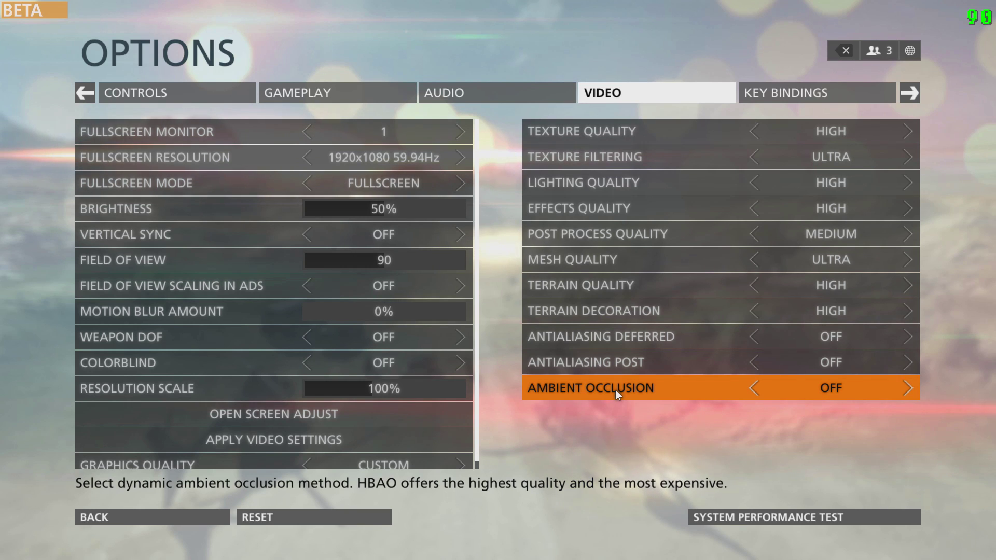
pyautogui.click(164, 231)
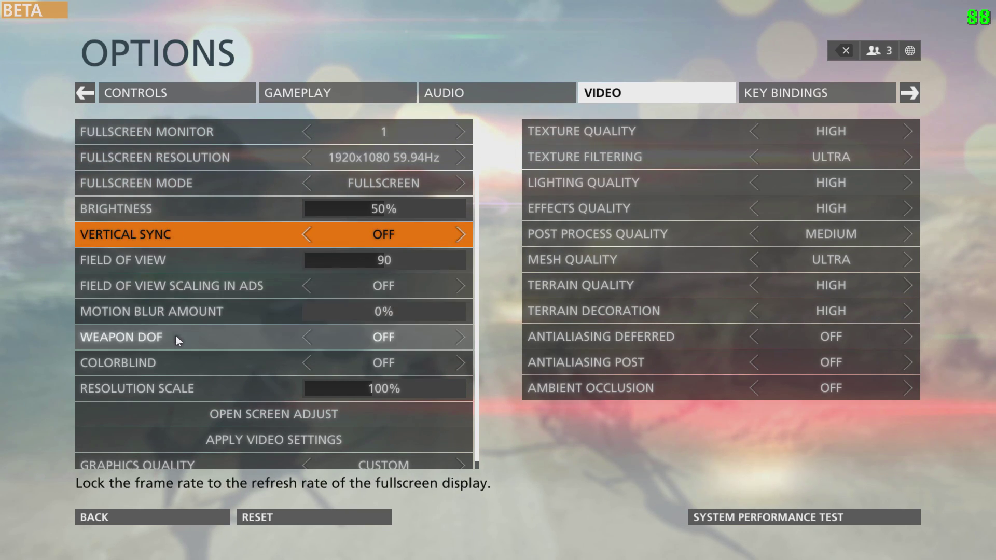
pyautogui.click(188, 318)
pyautogui.moveTo(336, 315); pyautogui.dragTo(301, 315)
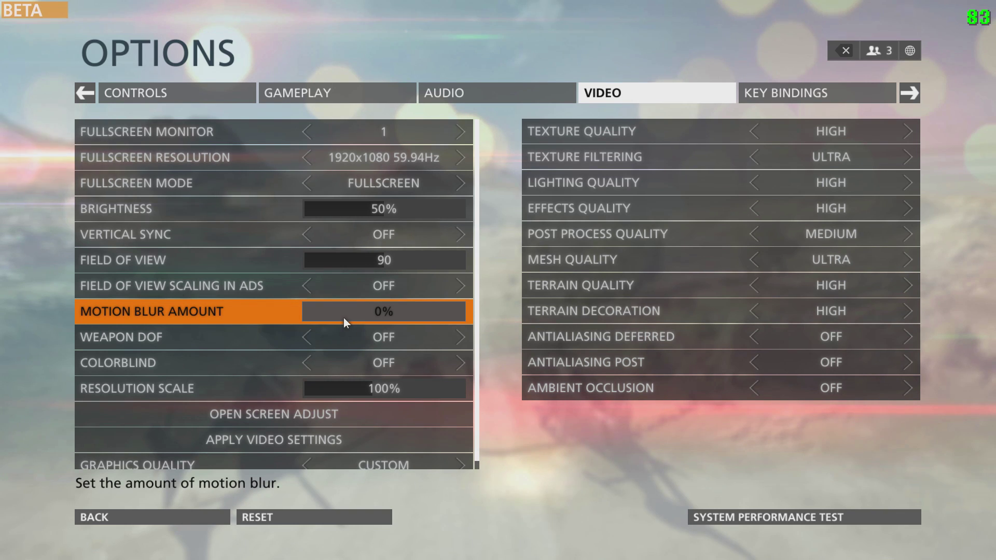
pyautogui.click(178, 263)
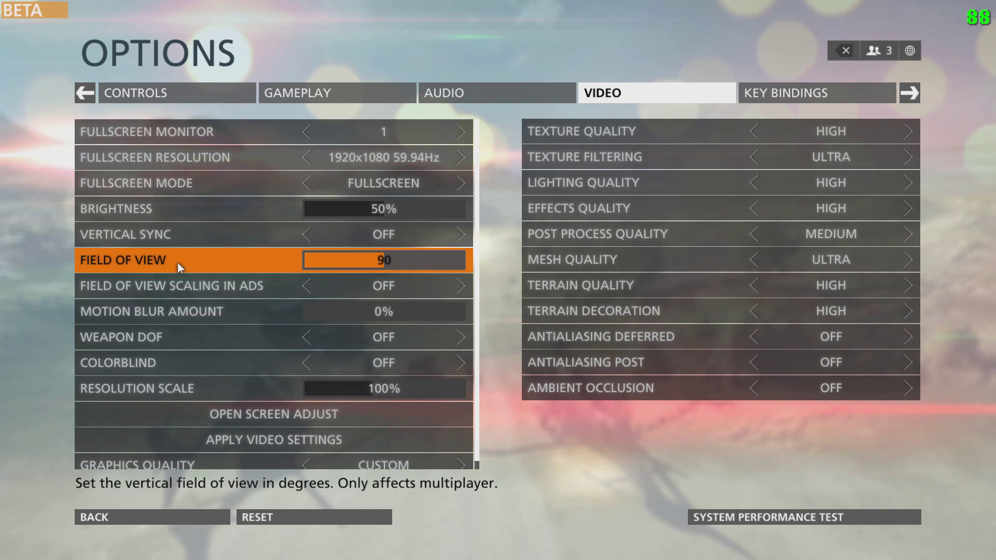